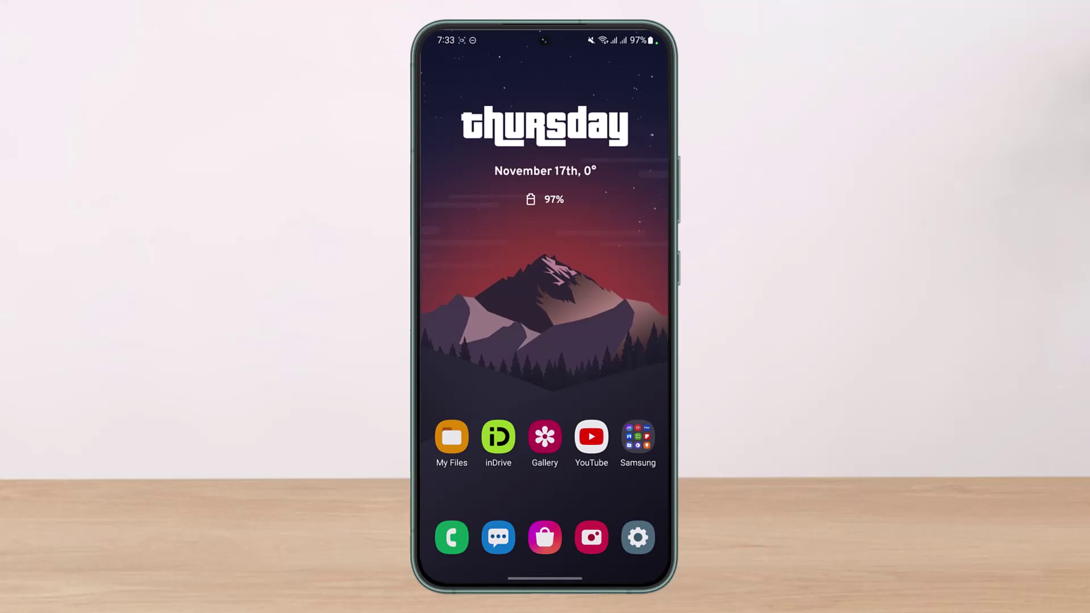
Step: Open the app drawer, go to its first page and open the Google apps folder
{"action": "left_click_drag", "start_coordinate": [544, 384], "coordinate": [545, 170]}
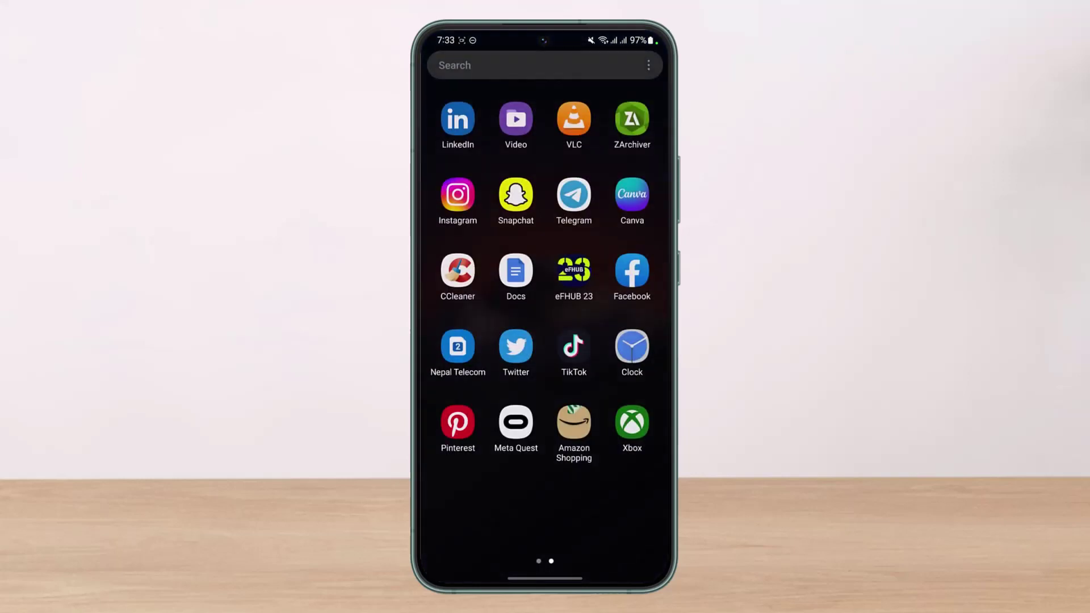
{"action": "left_click_drag", "start_coordinate": [477, 298], "coordinate": [630, 298]}
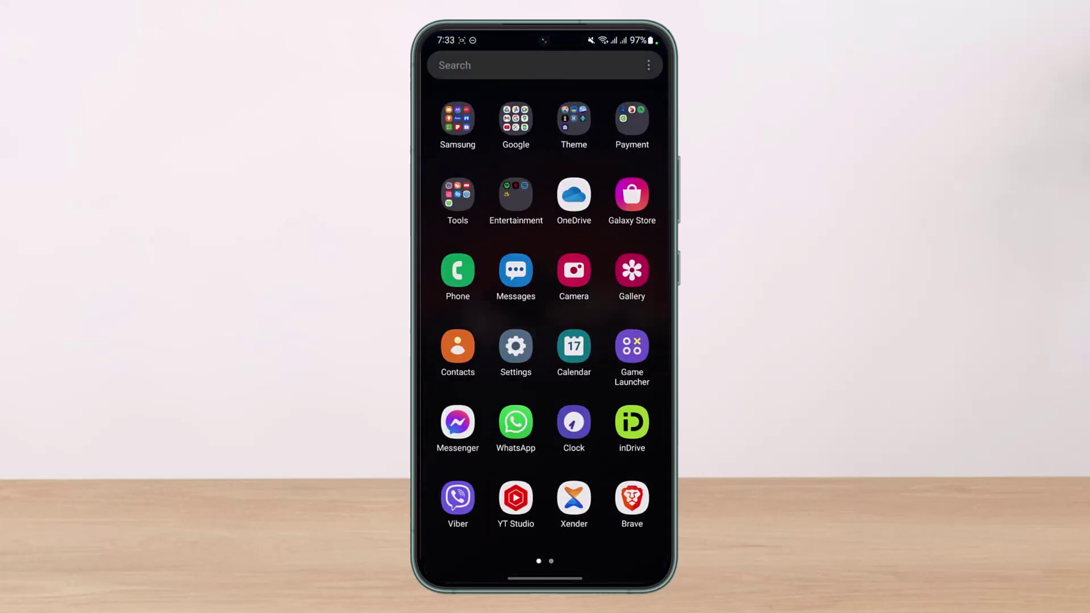
{"action": "left_click", "coordinate": [515, 119]}
Step: Launch Play Store and search for ZArchiver to reach its store listing
{"action": "left_click", "coordinate": [562, 397]}
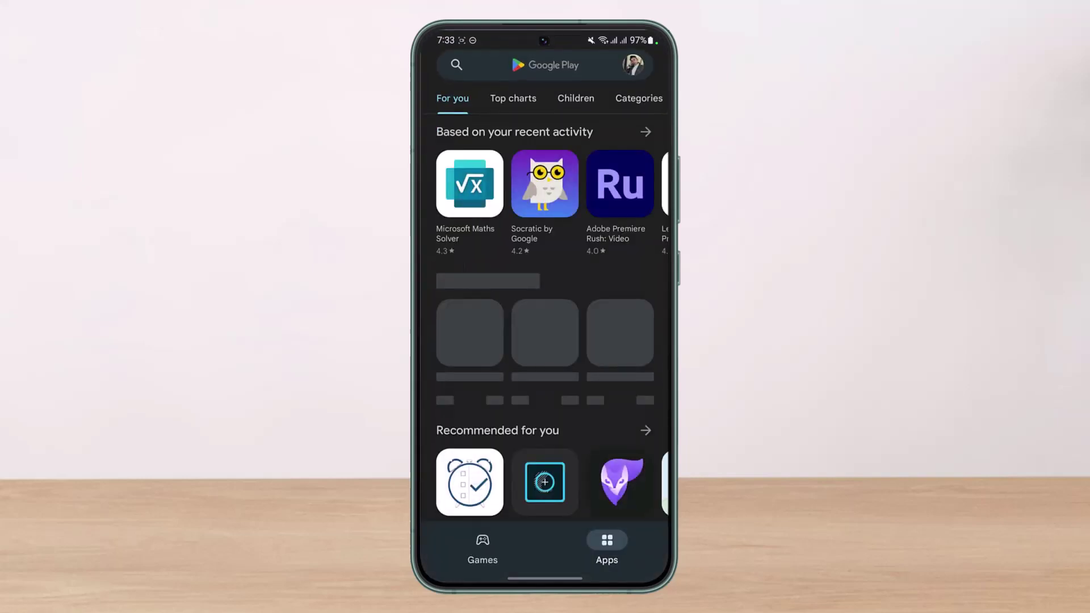
{"action": "left_click", "coordinate": [545, 64]}
{"action": "type", "text": "za"}
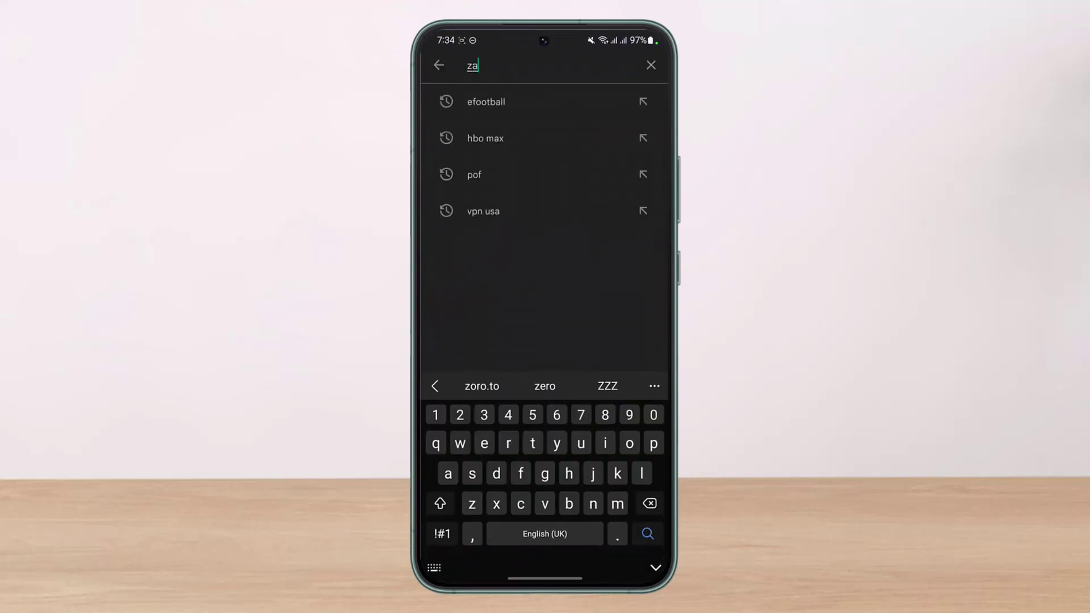
{"action": "type", "text": "rvh"}
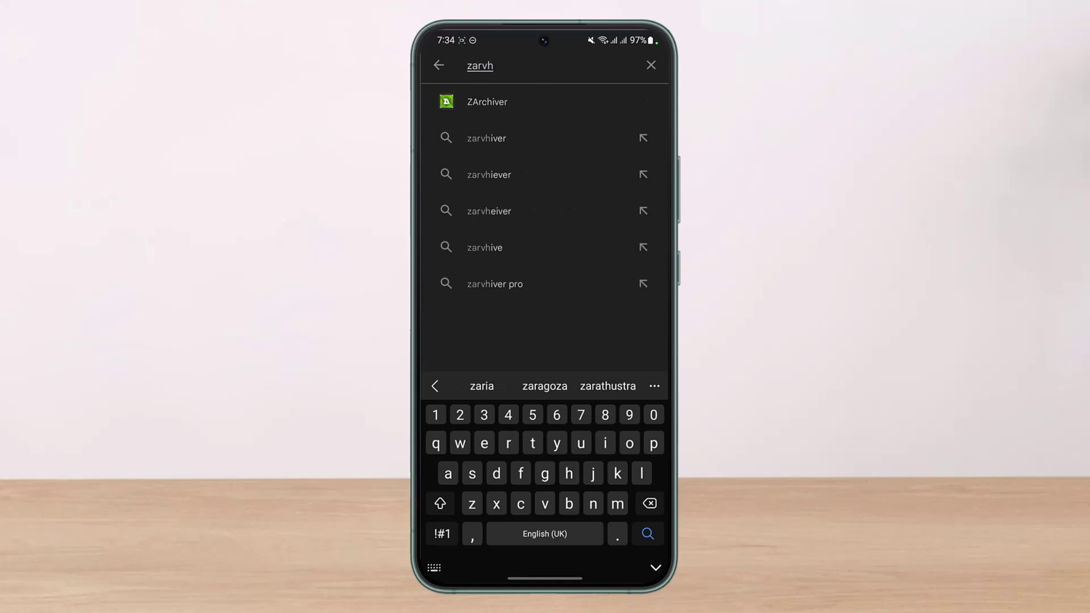
{"action": "left_click", "coordinate": [487, 102]}
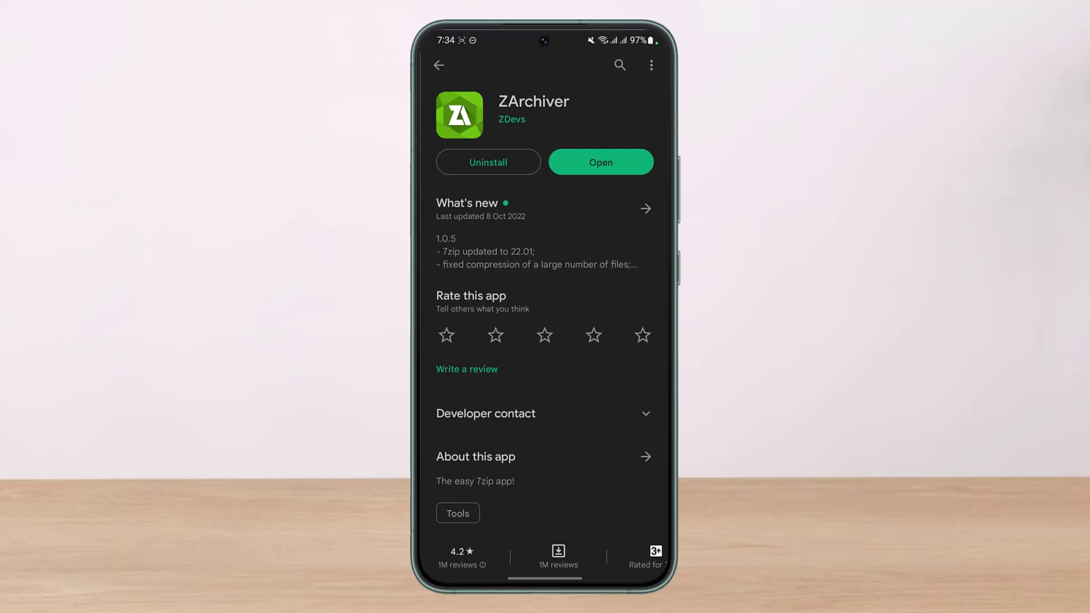
Step: Launch ZArchiver from its store page and browse into Download/New Folder
{"action": "left_click", "coordinate": [601, 161]}
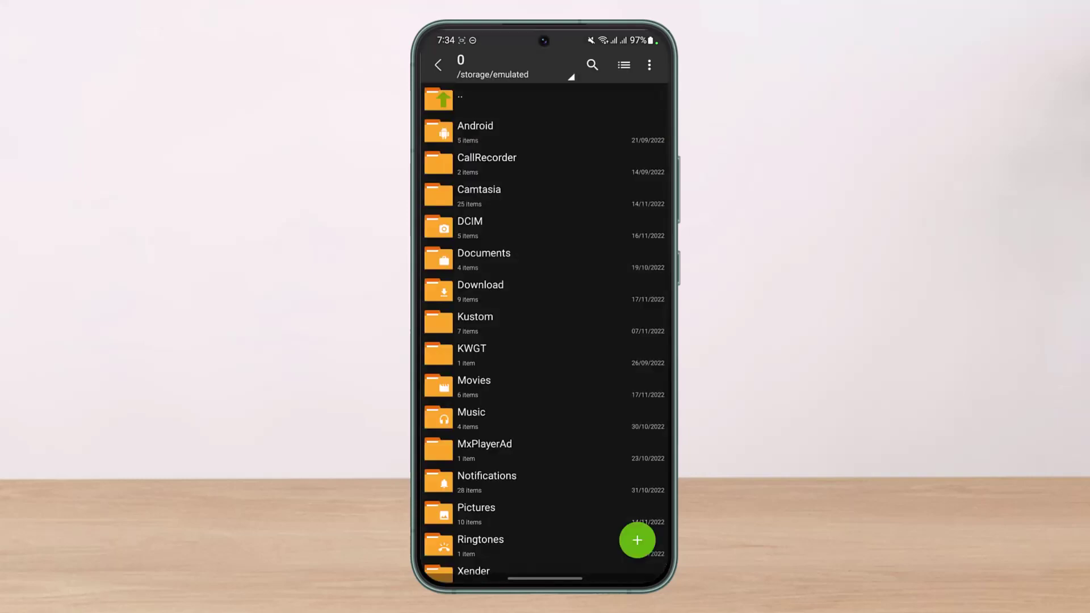
{"action": "left_click", "coordinate": [528, 290]}
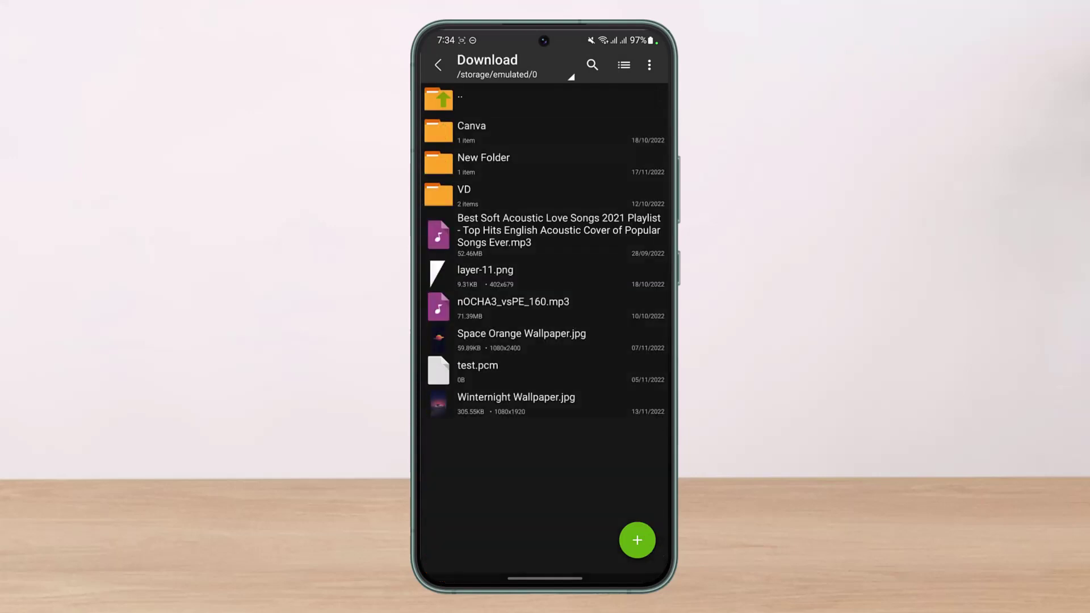
{"action": "left_click", "coordinate": [527, 163]}
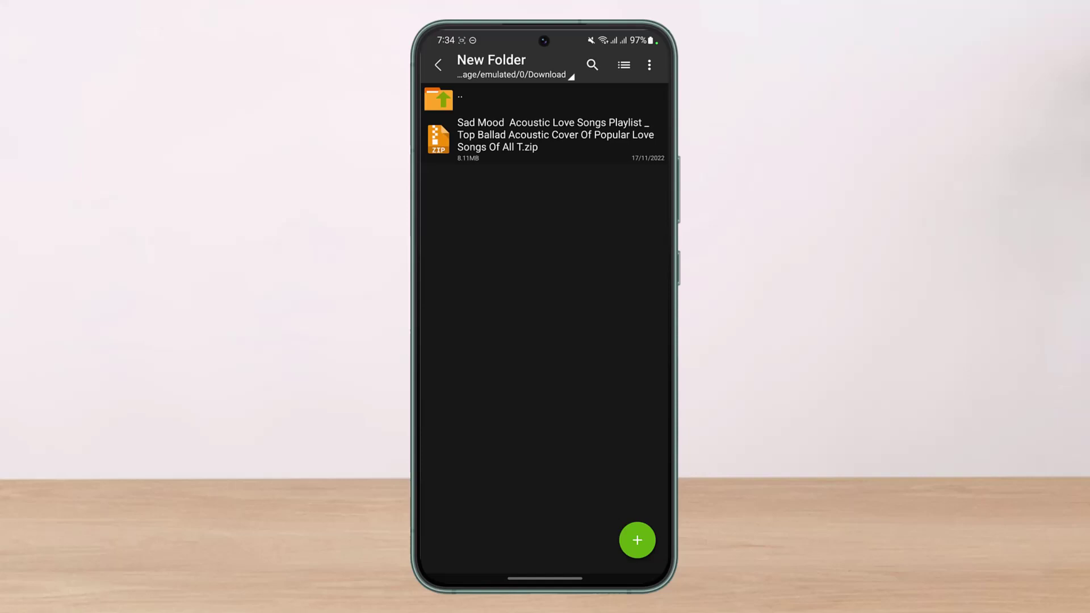
Step: Bring up the action menu for the acoustic love songs zip archive
{"action": "left_click", "coordinate": [546, 136]}
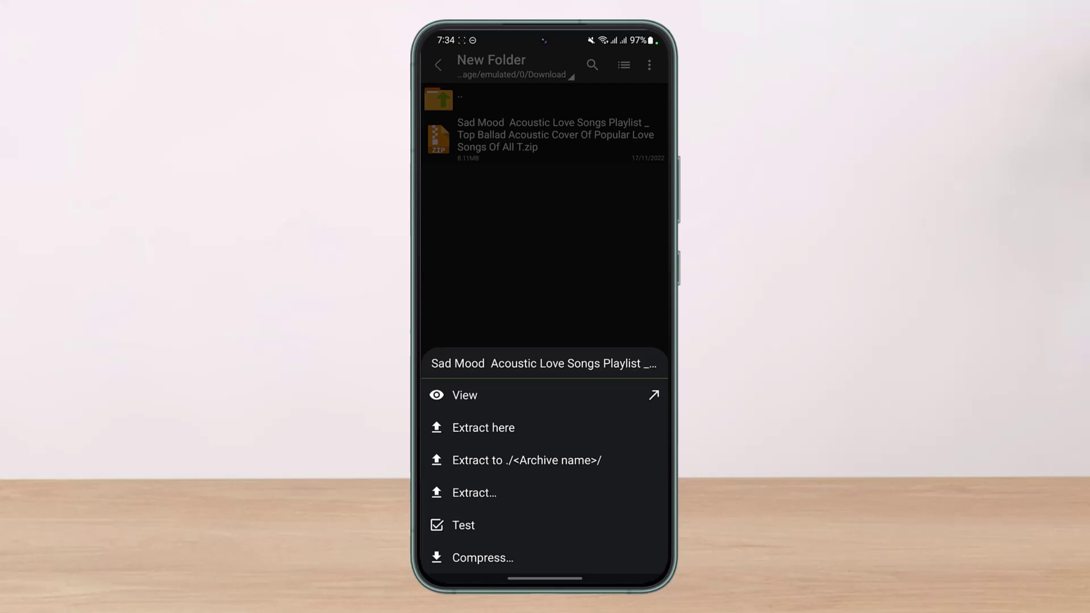
Step: Extract the love songs zip here, placing its mp3 beside the archive
{"action": "left_click", "coordinate": [483, 428]}
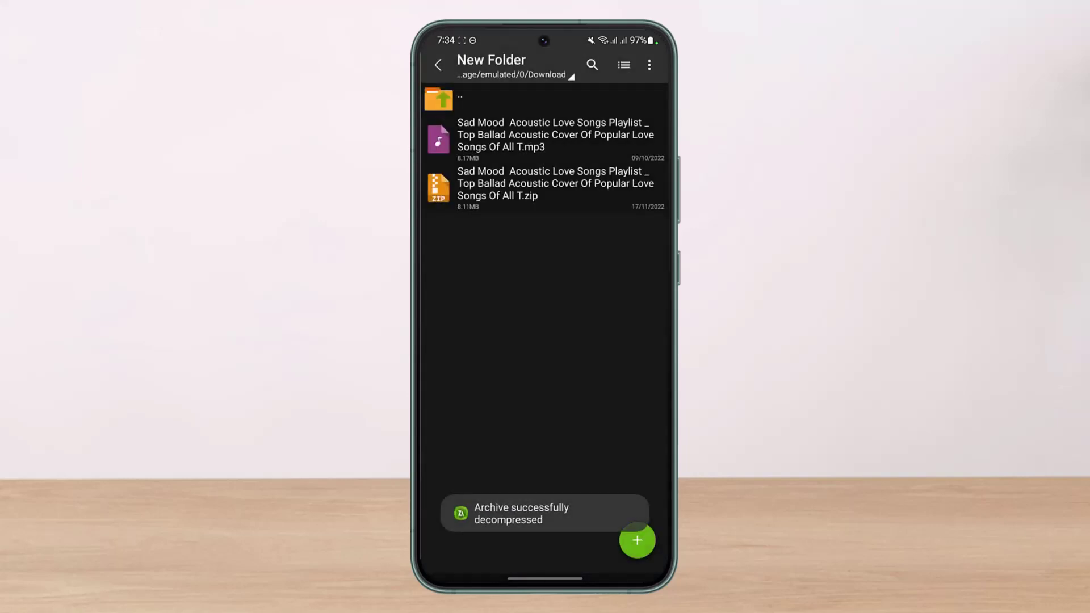